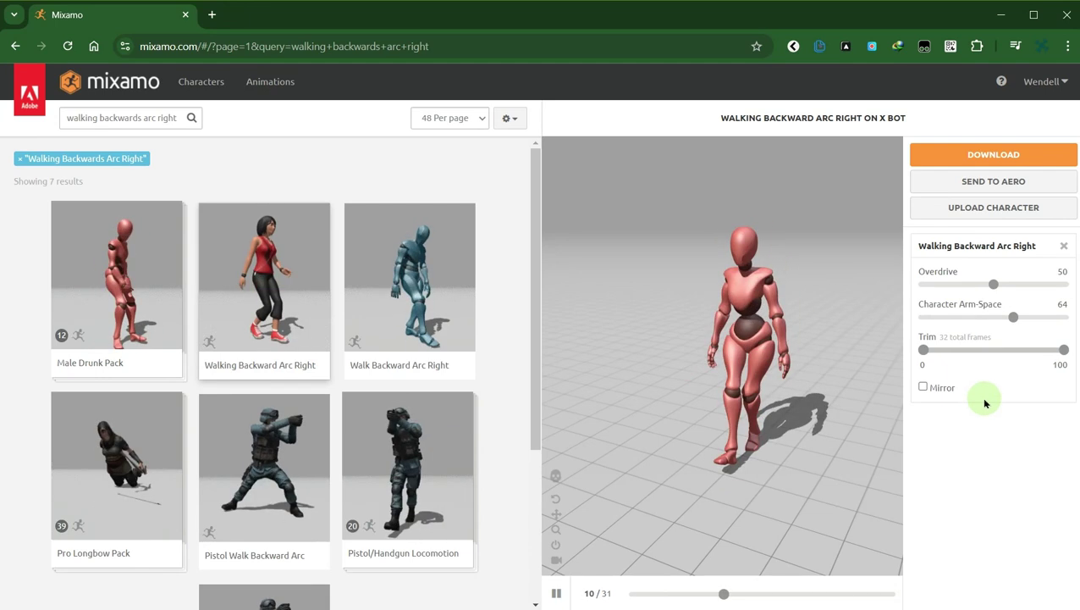
- Drag the Mixamo Walking Backward Arc Right Overdrive slider from 50 down to about 8
{"action": "left_click_drag", "start_coordinate": [991, 284], "coordinate": [979, 287]}
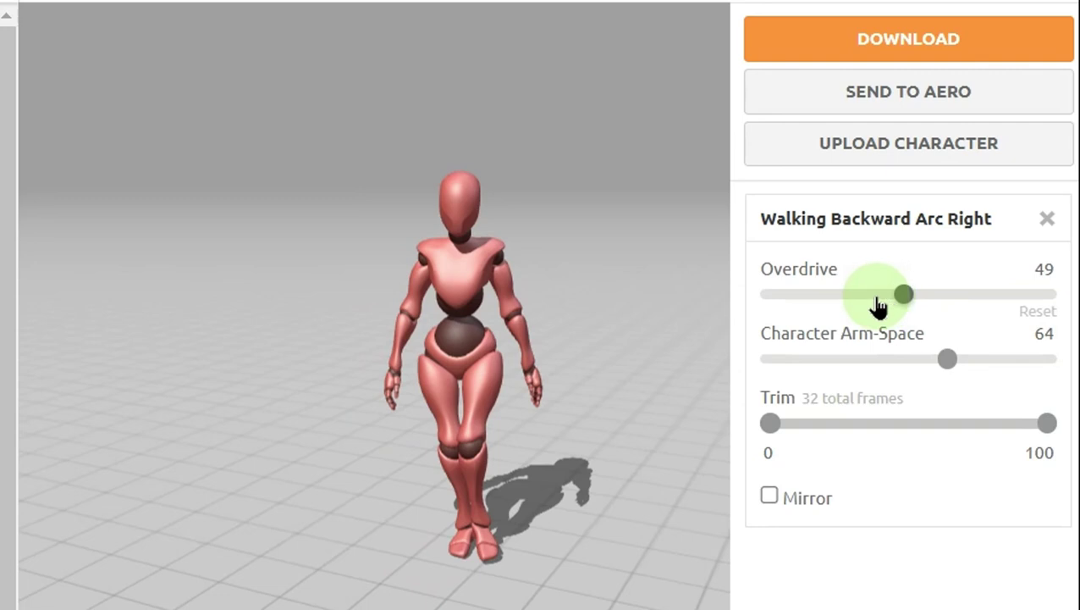
{"action": "left_click_drag", "start_coordinate": [878, 305], "coordinate": [760, 303]}
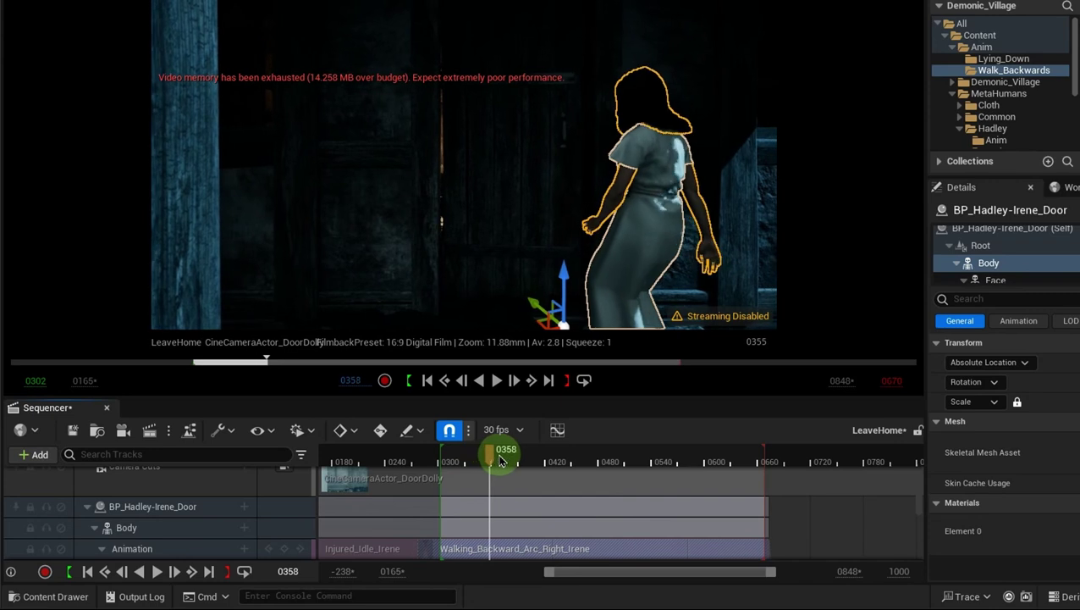
- Scrub the Sequencer to preview the walk and set the playhead to frame 0428
{"action": "mouse_move", "coordinate": [503, 543]}
{"action": "left_mouse_down"}
{"action": "mouse_move", "coordinate": [513, 459]}
{"action": "mouse_move", "coordinate": [560, 458]}
{"action": "left_mouse_up"}
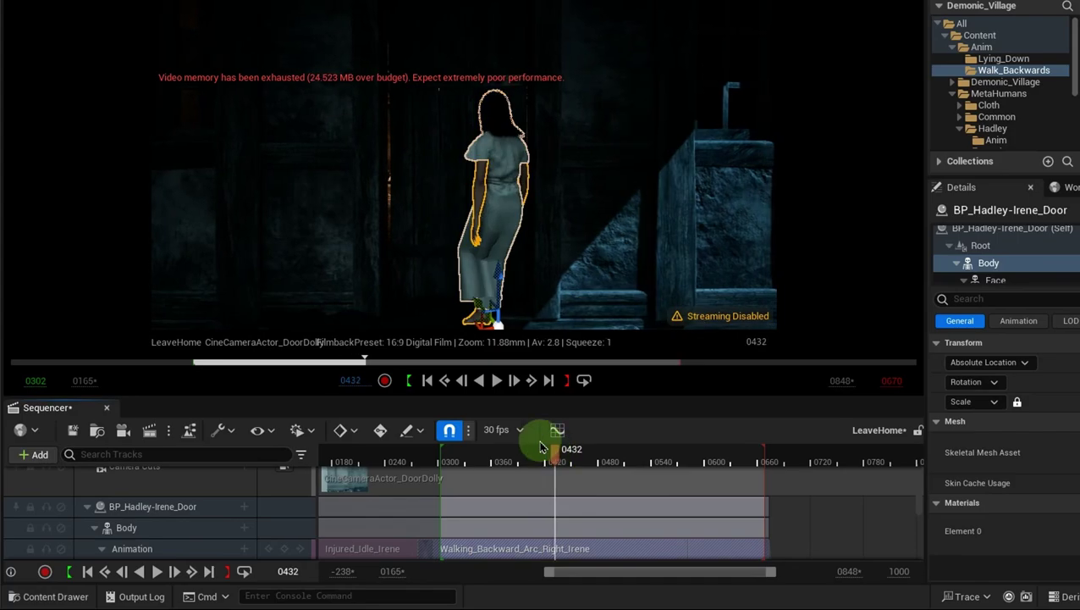
{"action": "left_click", "coordinate": [466, 382]}
{"action": "left_click", "coordinate": [467, 383]}
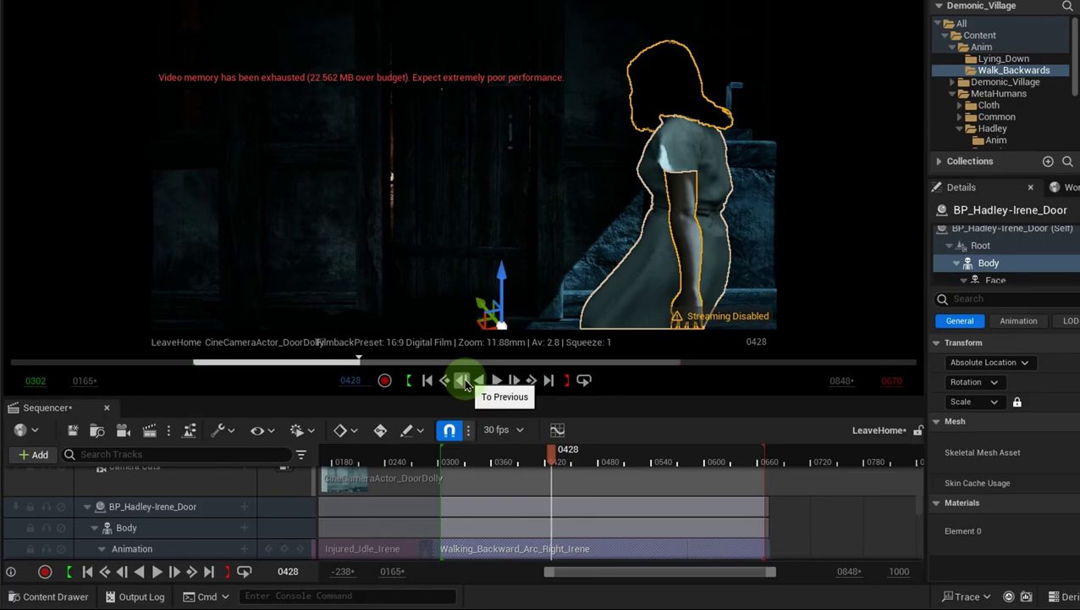
- Turn on snapping and trim the Walking_Backward_Arc_Right_Irene clip to end at frame 0428
{"action": "left_click", "coordinate": [450, 432]}
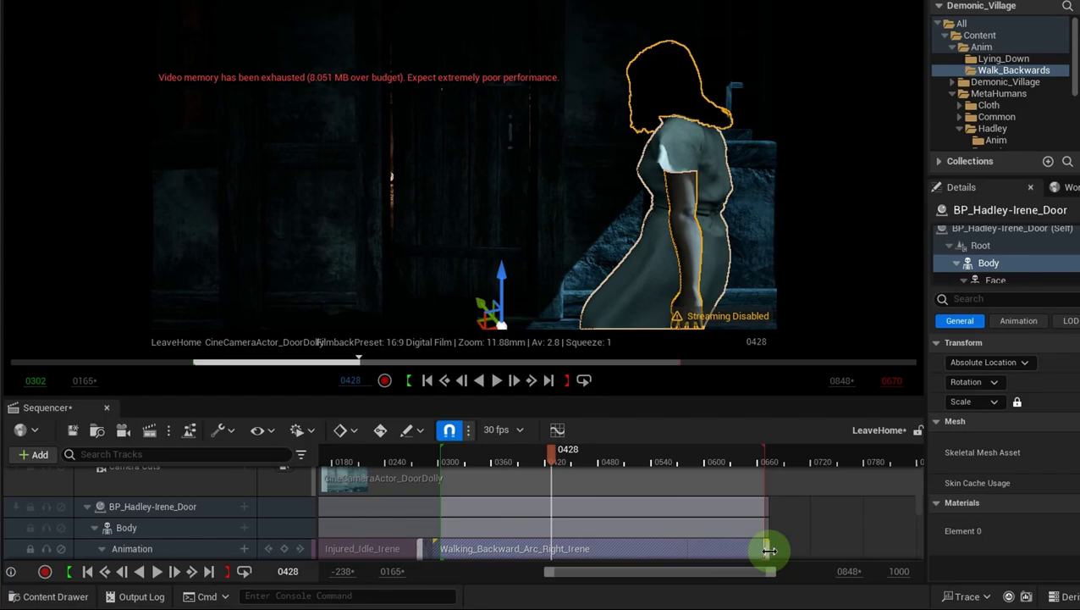
{"action": "mouse_move", "coordinate": [764, 550]}
{"action": "left_click_drag", "start_coordinate": [762, 550], "coordinate": [559, 549]}
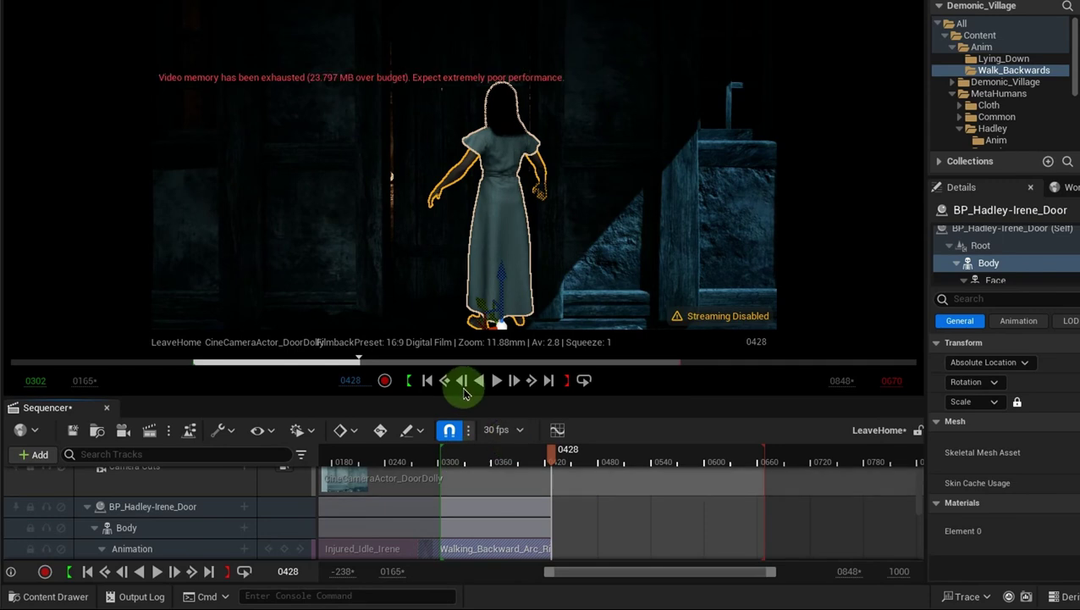
- At frame 0427, match the walking clip's root bone with the next clip
{"action": "left_click", "coordinate": [463, 381]}
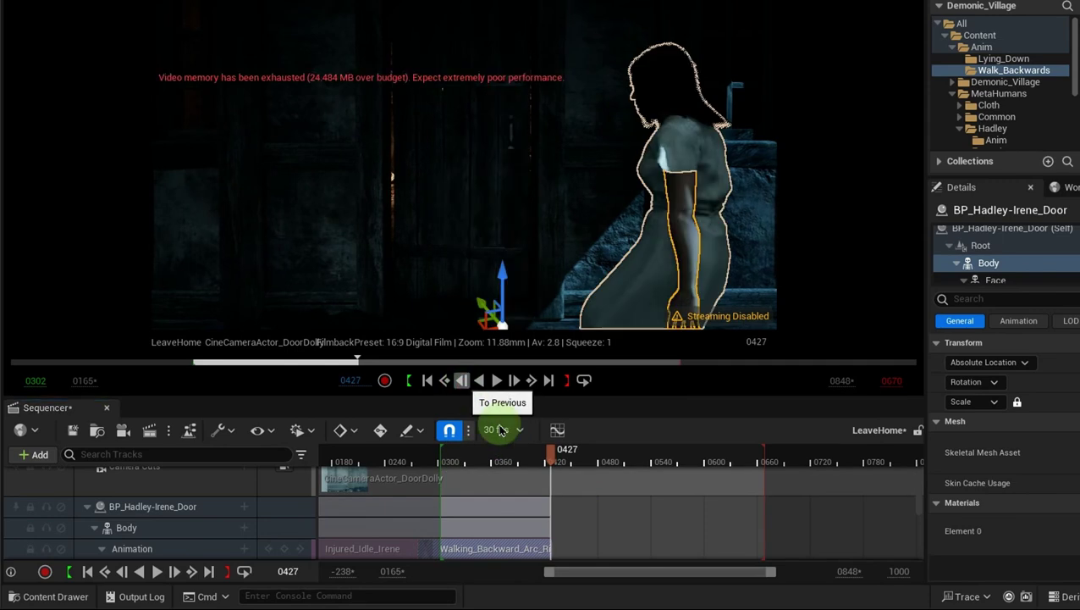
{"action": "right_click", "coordinate": [529, 548]}
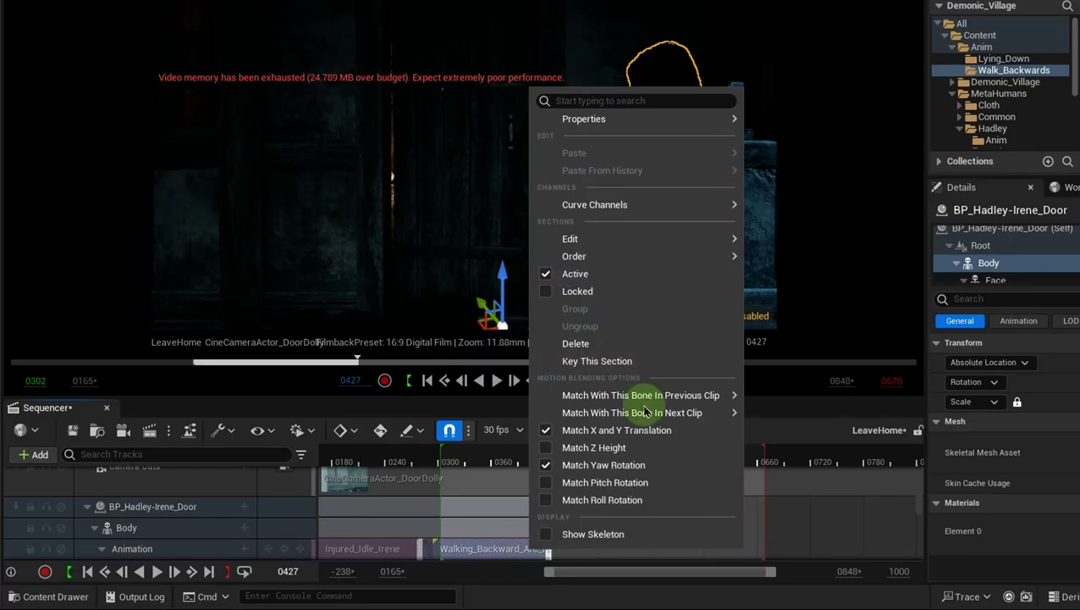
{"action": "mouse_move", "coordinate": [643, 412]}
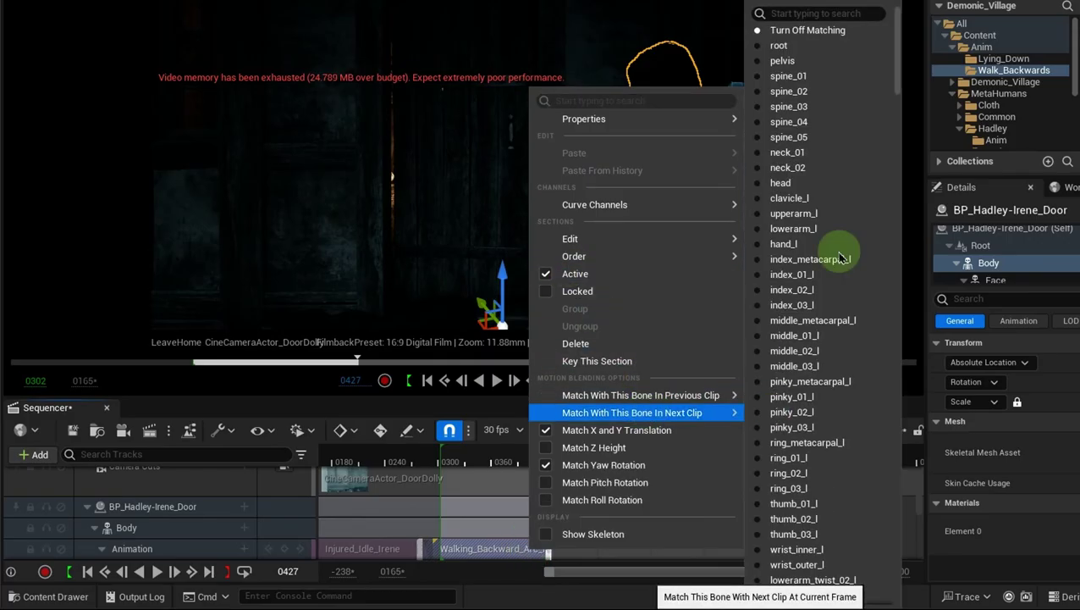
{"action": "left_click", "coordinate": [779, 46]}
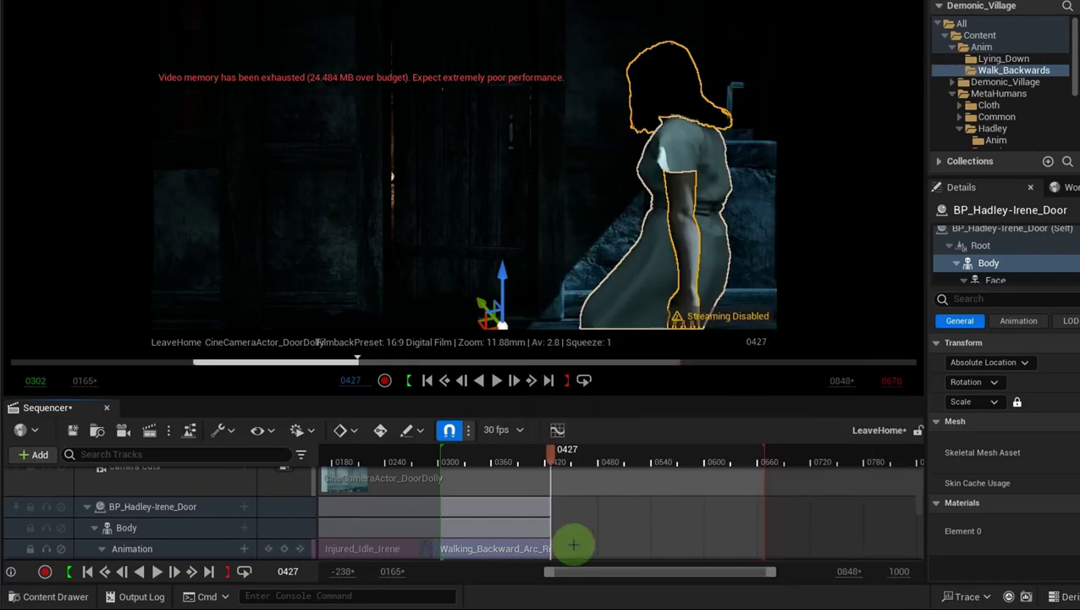
- Copy the walking clip's Section Range End value 0428 from its properties
{"action": "right_click", "coordinate": [520, 549]}
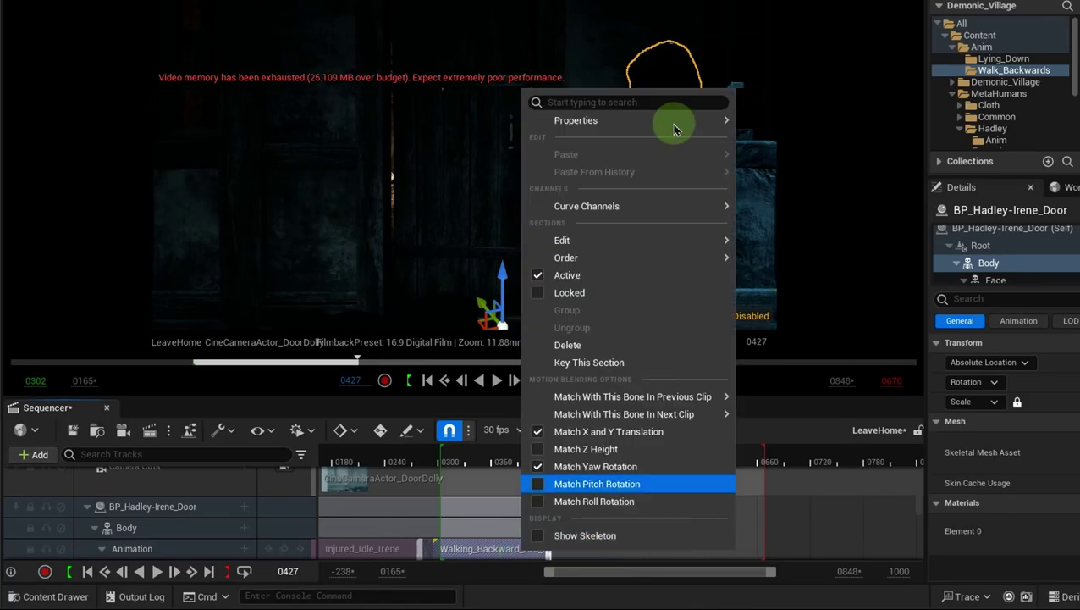
{"action": "mouse_move", "coordinate": [675, 128]}
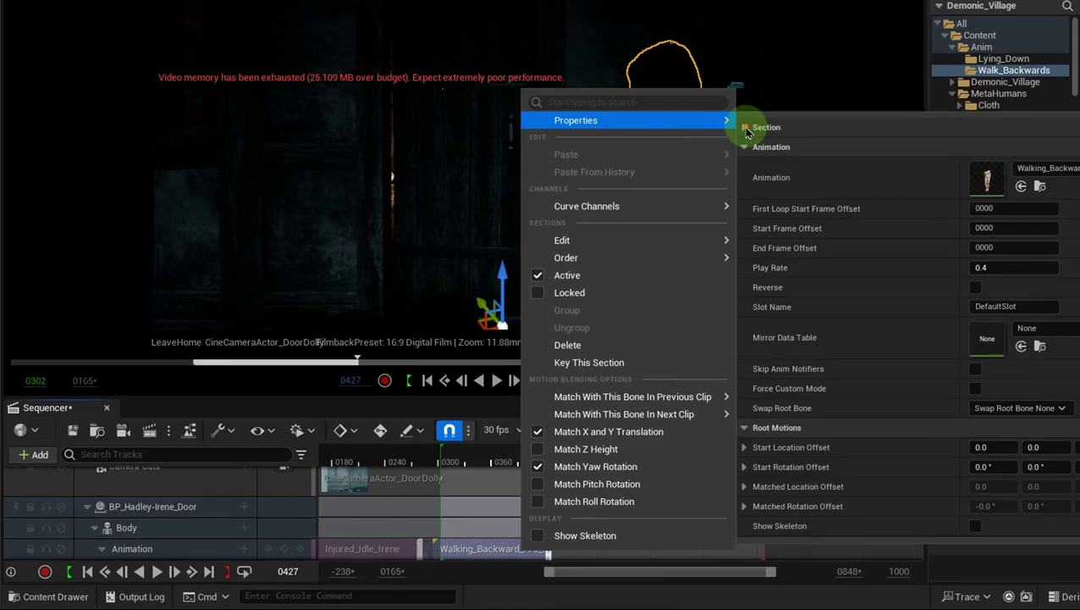
{"action": "left_click", "coordinate": [747, 128]}
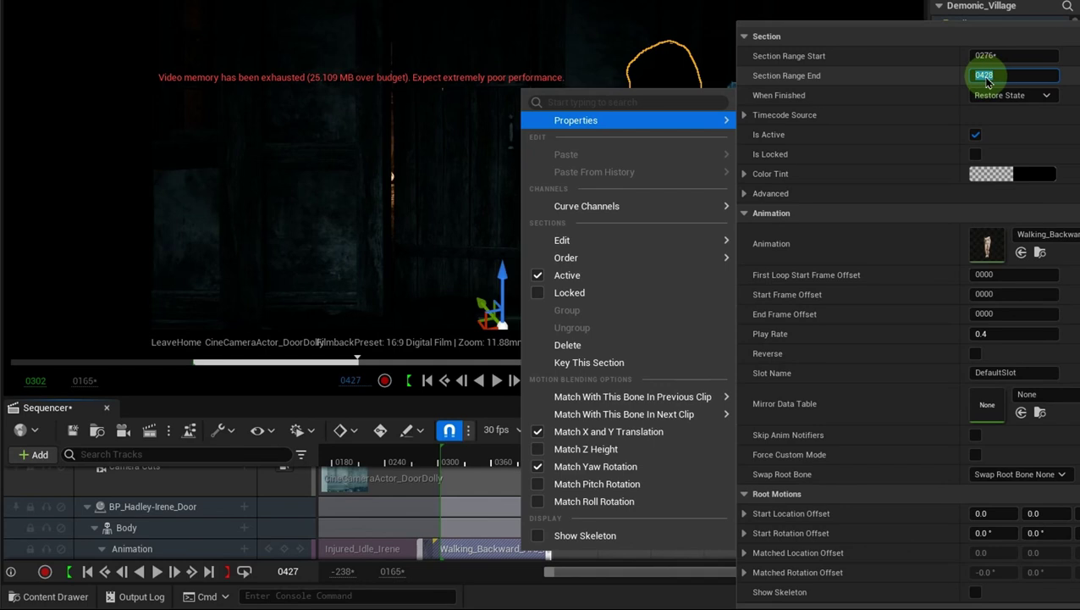
{"action": "right_click", "coordinate": [986, 78]}
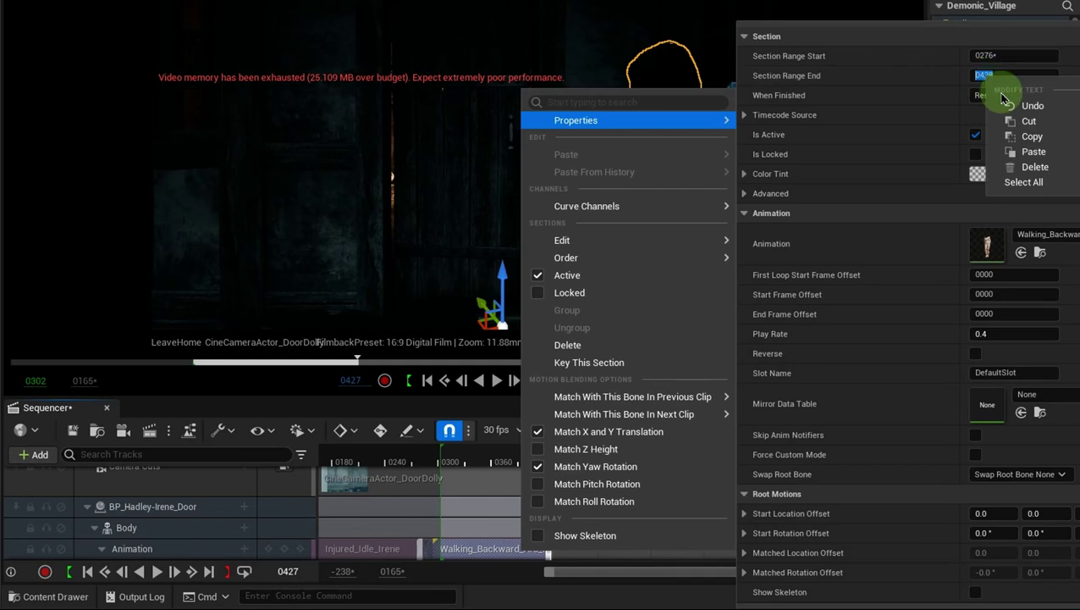
{"action": "left_click", "coordinate": [1030, 138]}
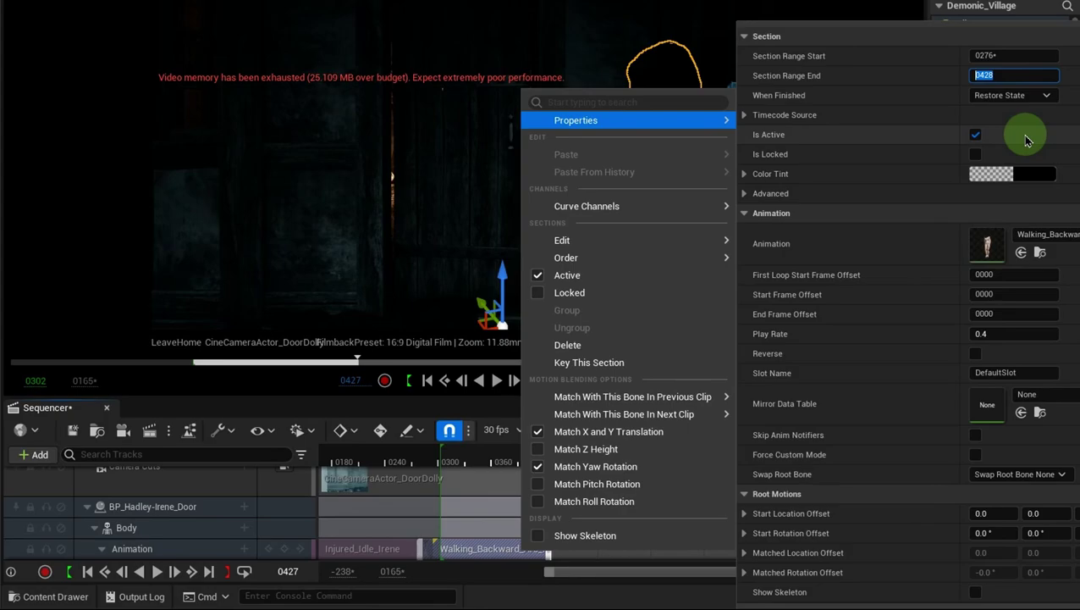
{"action": "left_click", "coordinate": [496, 413]}
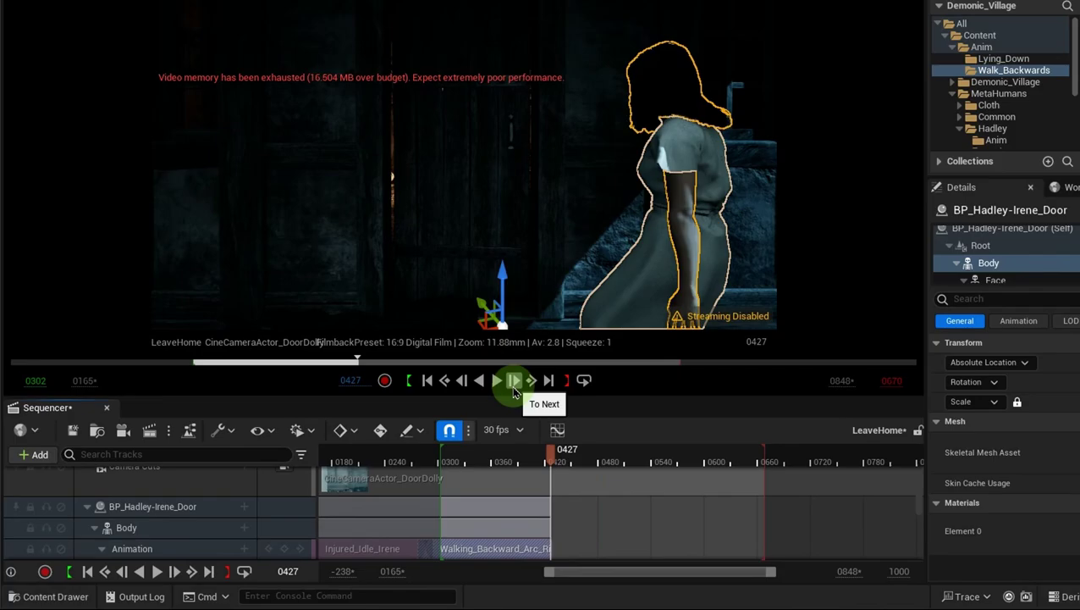
- At frame 0428, add a second Walking_Backward_Arc_Right_Irene clip to the Animation track
{"action": "left_click", "coordinate": [514, 380]}
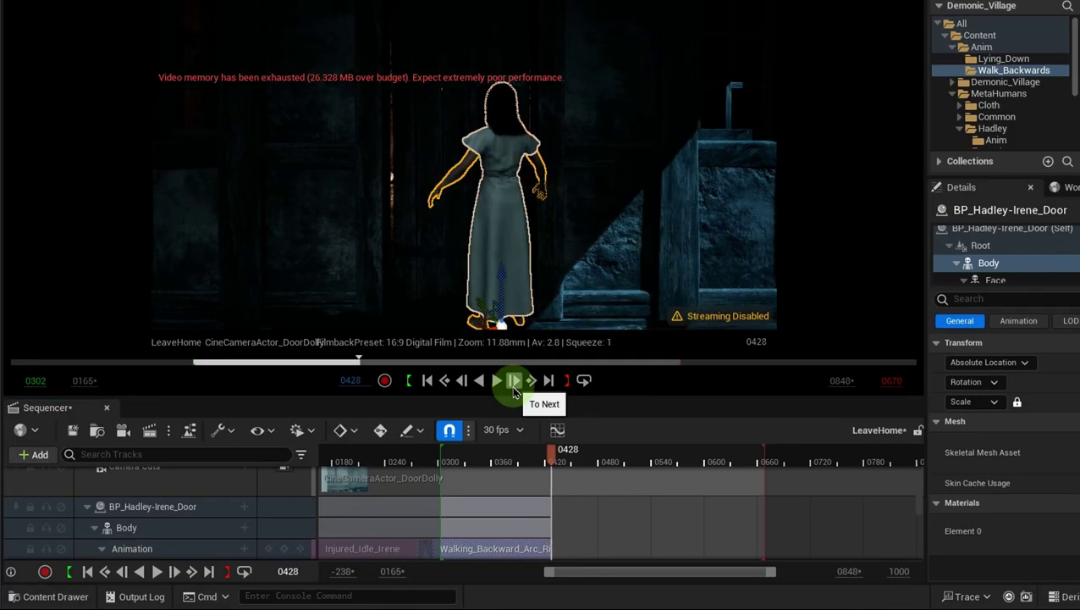
{"action": "left_click", "coordinate": [243, 551]}
{"action": "type", "text": "back"}
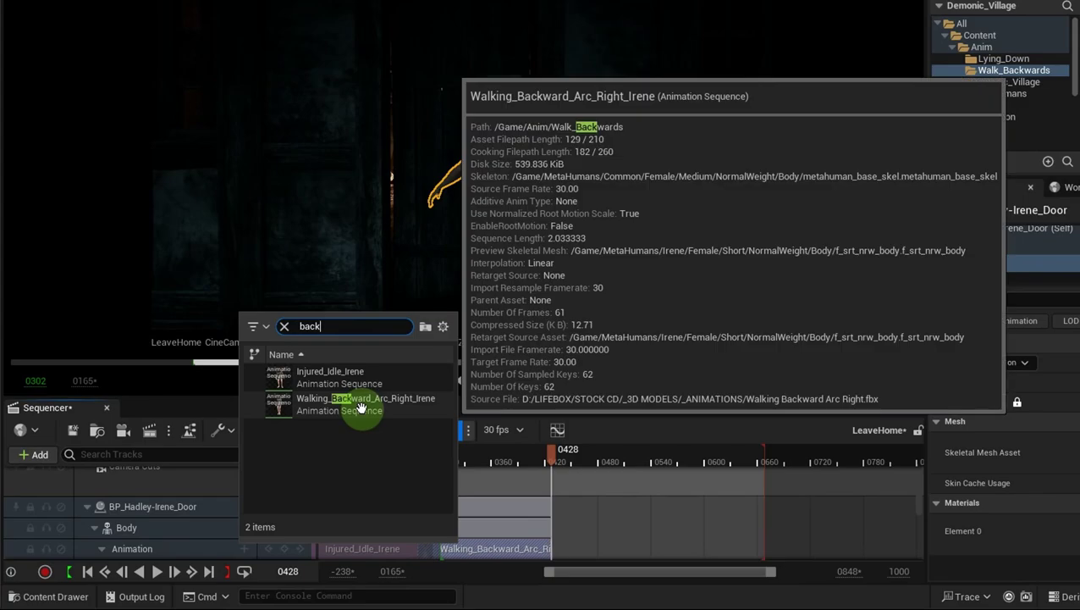
{"action": "left_click", "coordinate": [361, 408]}
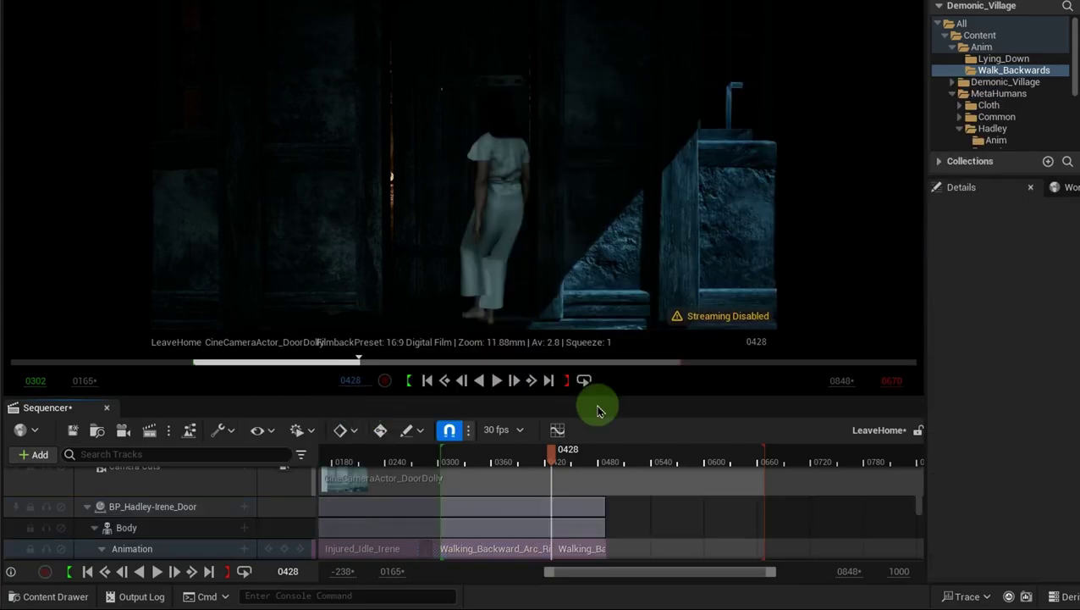
- Match the second walking-backward clip to the previous clip on the root bone
{"action": "right_click", "coordinate": [578, 549]}
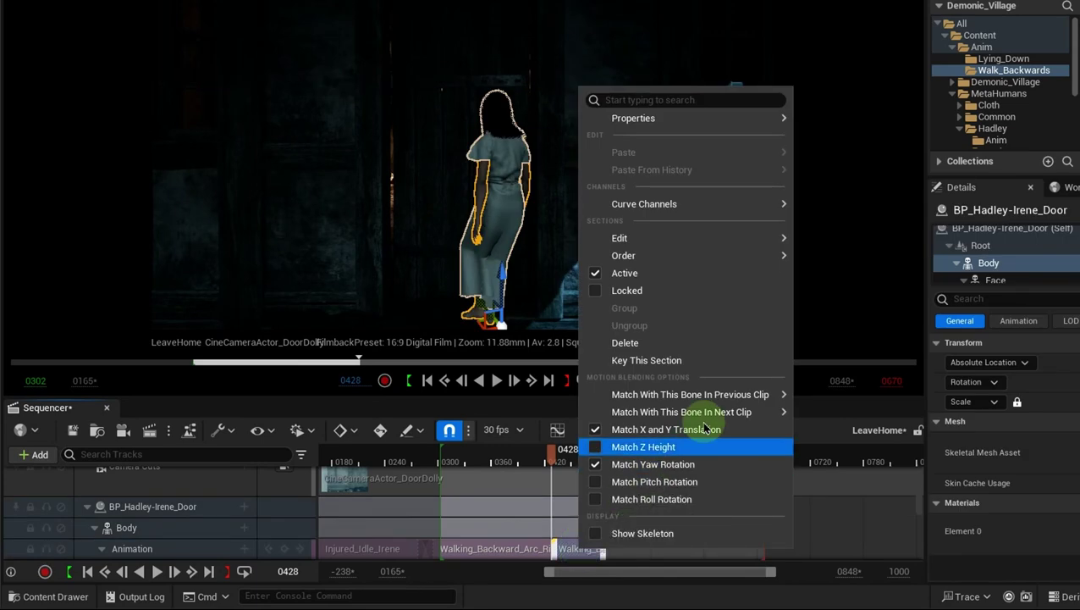
{"action": "mouse_move", "coordinate": [728, 403]}
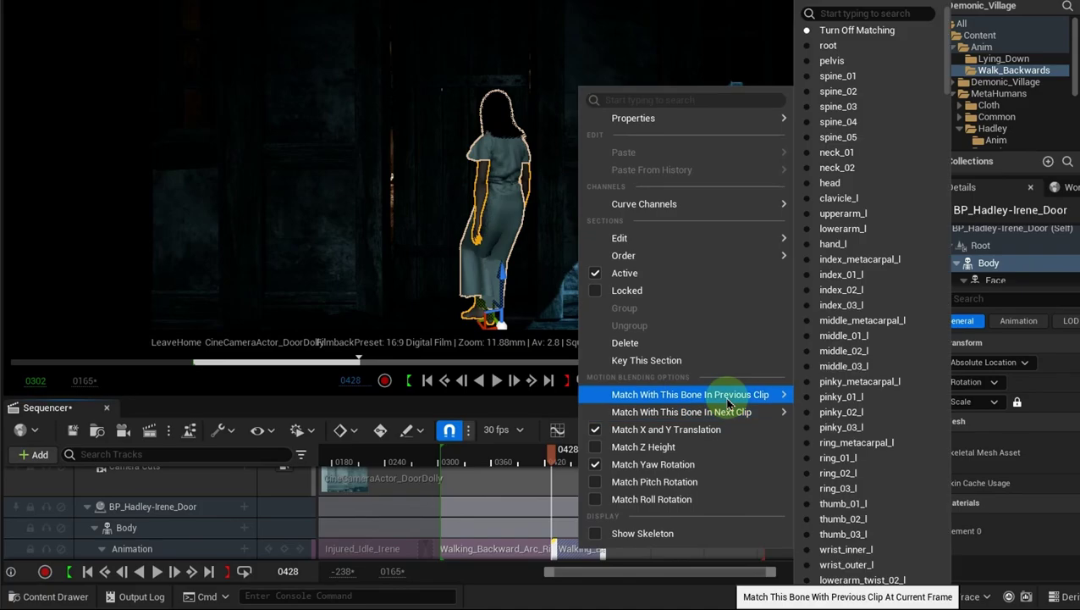
{"action": "left_click", "coordinate": [828, 46]}
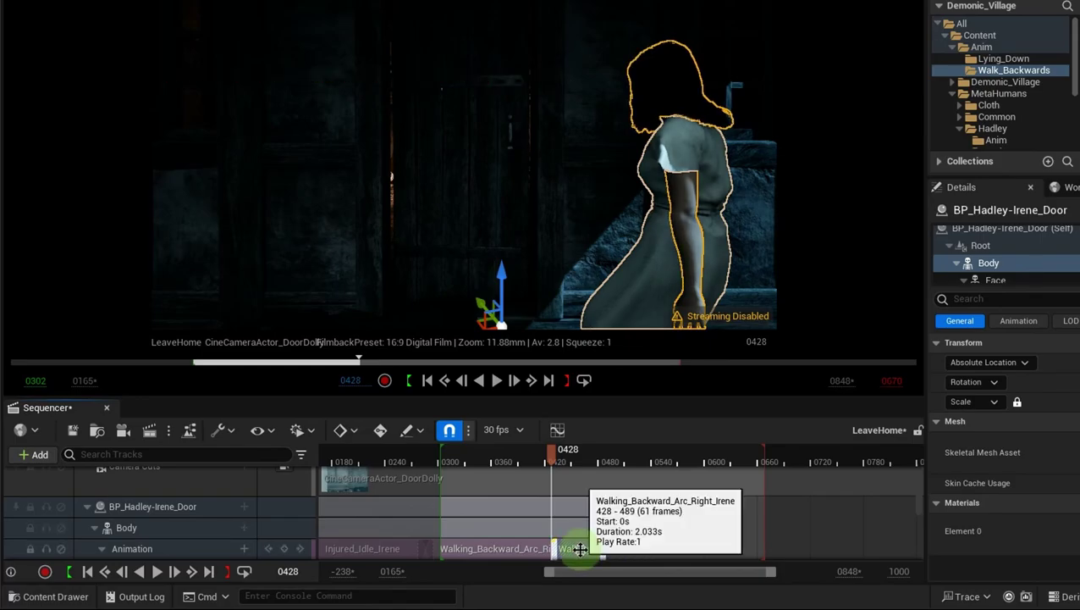
- Set the second walking-backward clip's Section Range Start to 0429
{"action": "right_click", "coordinate": [580, 549]}
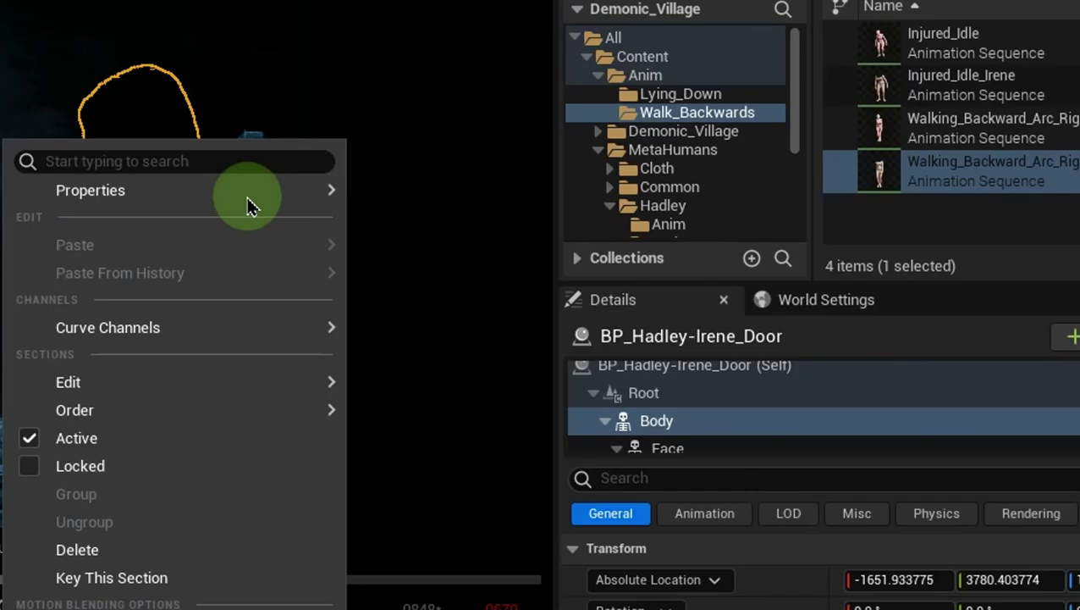
{"action": "mouse_move", "coordinate": [734, 124]}
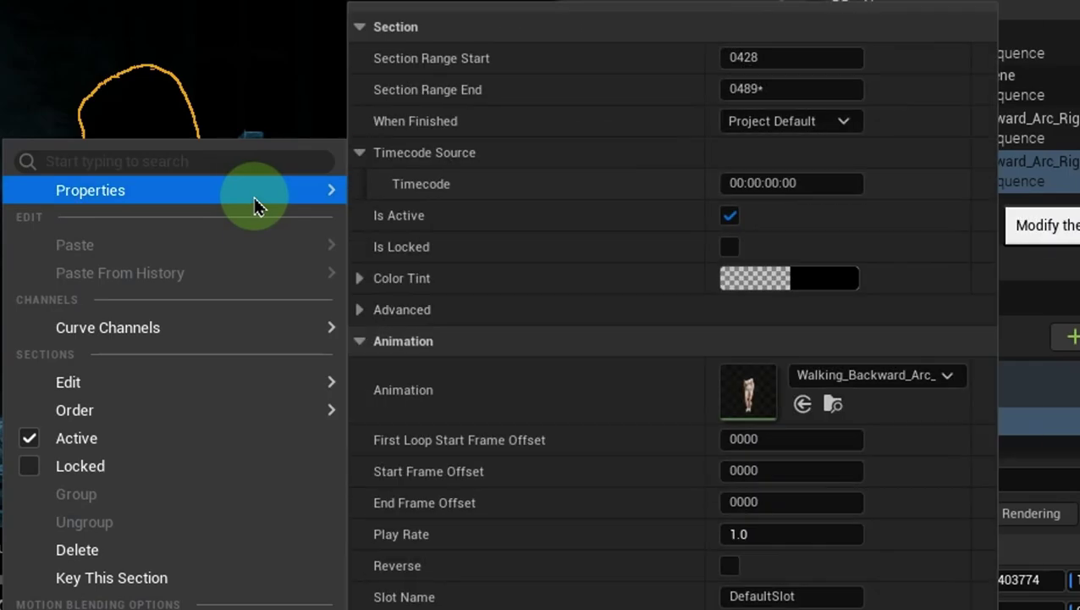
{"action": "left_click", "coordinate": [769, 56]}
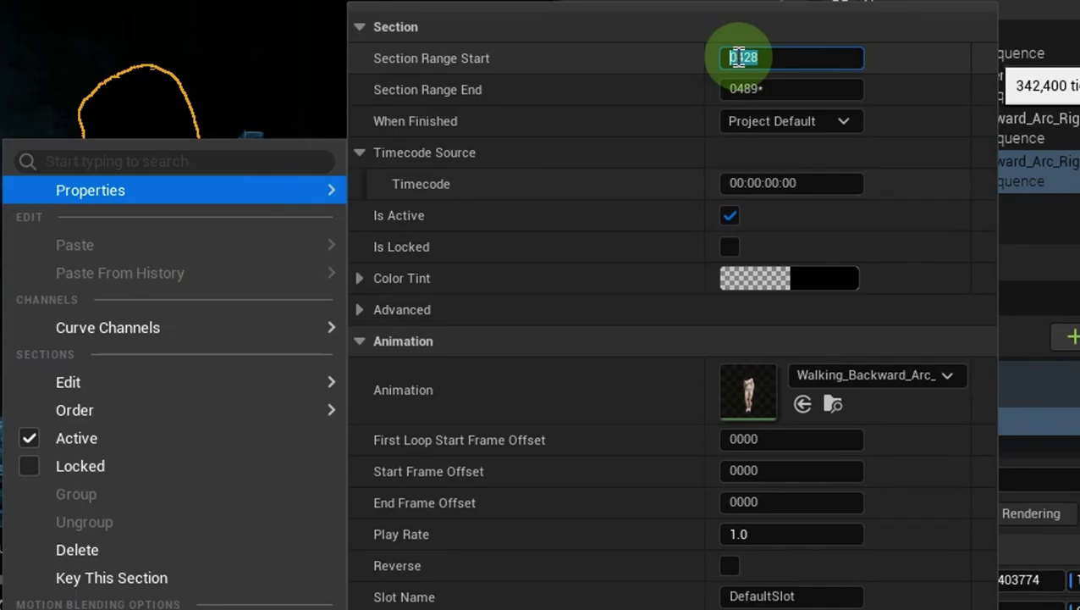
{"action": "right_click", "coordinate": [741, 64]}
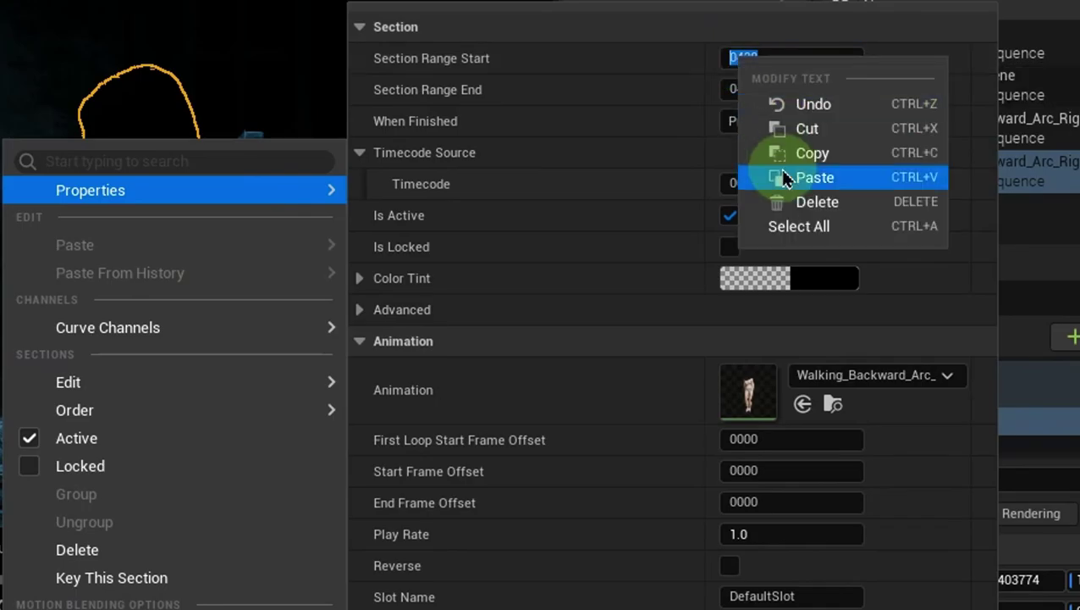
{"action": "left_click", "coordinate": [779, 176]}
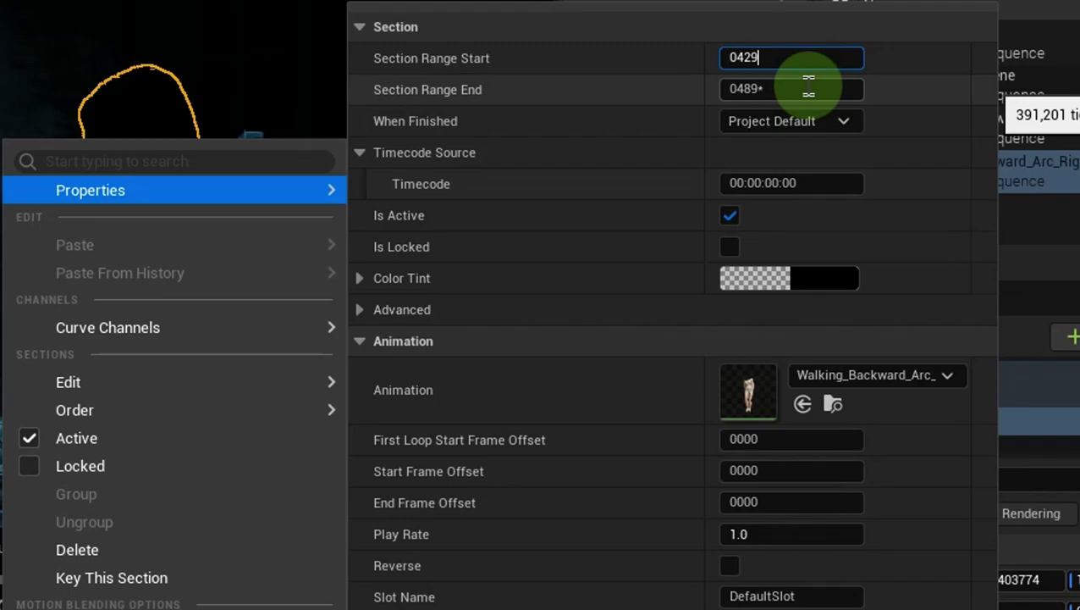
{"action": "left_click", "coordinate": [808, 88]}
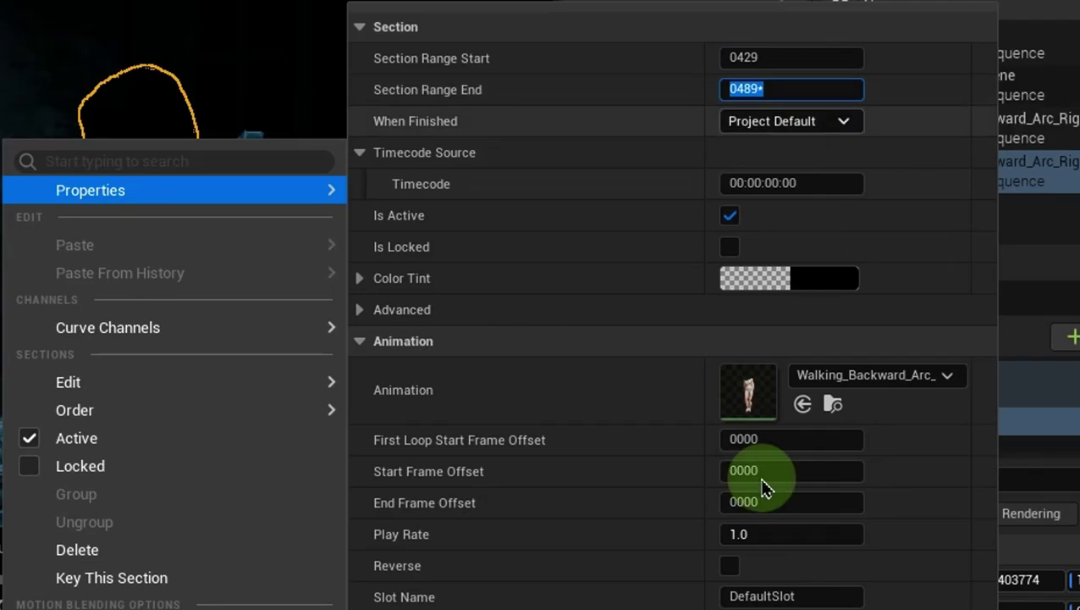
- Give the clip a play rate of 0.4 and reapply root matching to the previous clip
{"action": "left_click", "coordinate": [766, 534]}
{"action": "type", "text": ".4"}
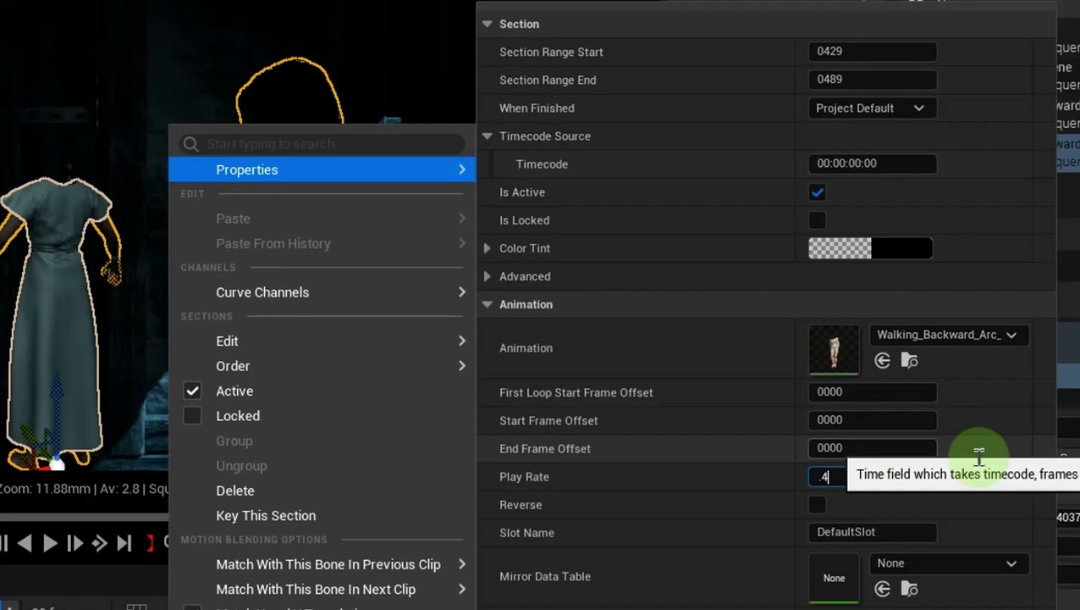
{"action": "left_click", "coordinate": [979, 456]}
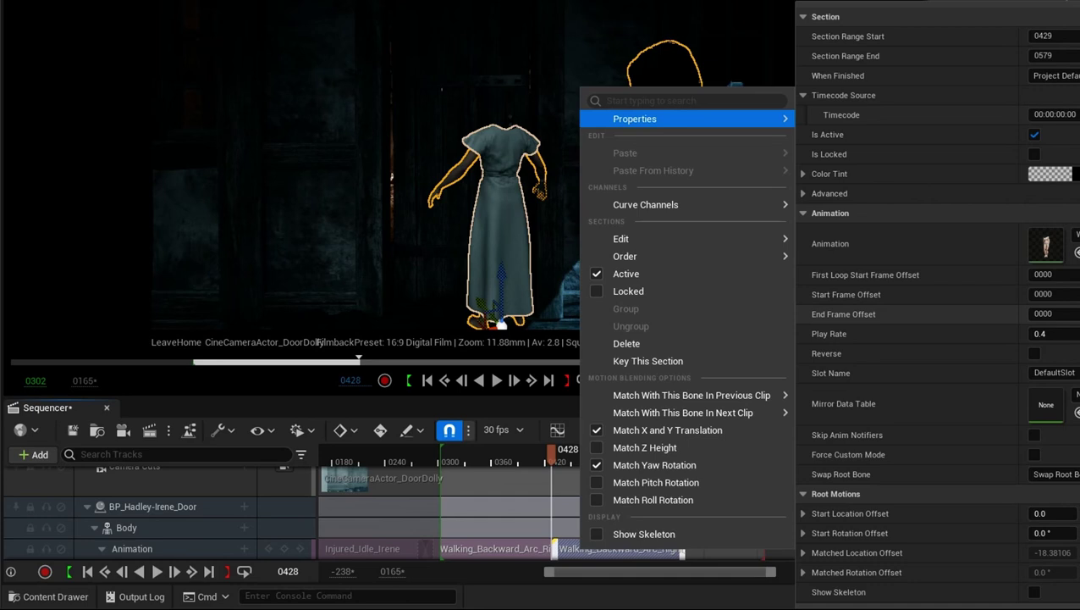
{"action": "mouse_move", "coordinate": [597, 395]}
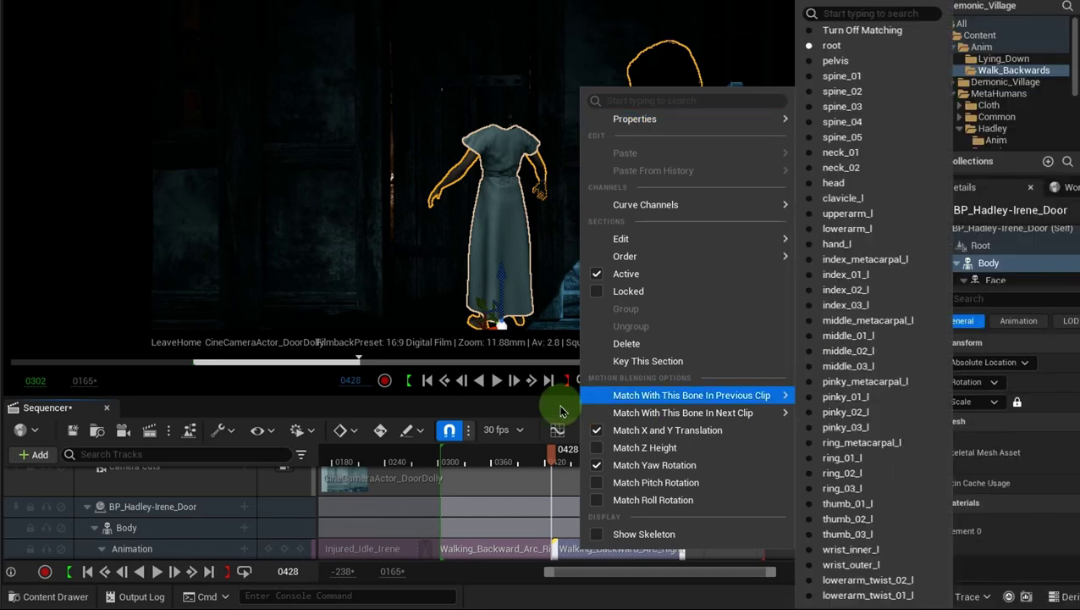
{"action": "left_click", "coordinate": [559, 413]}
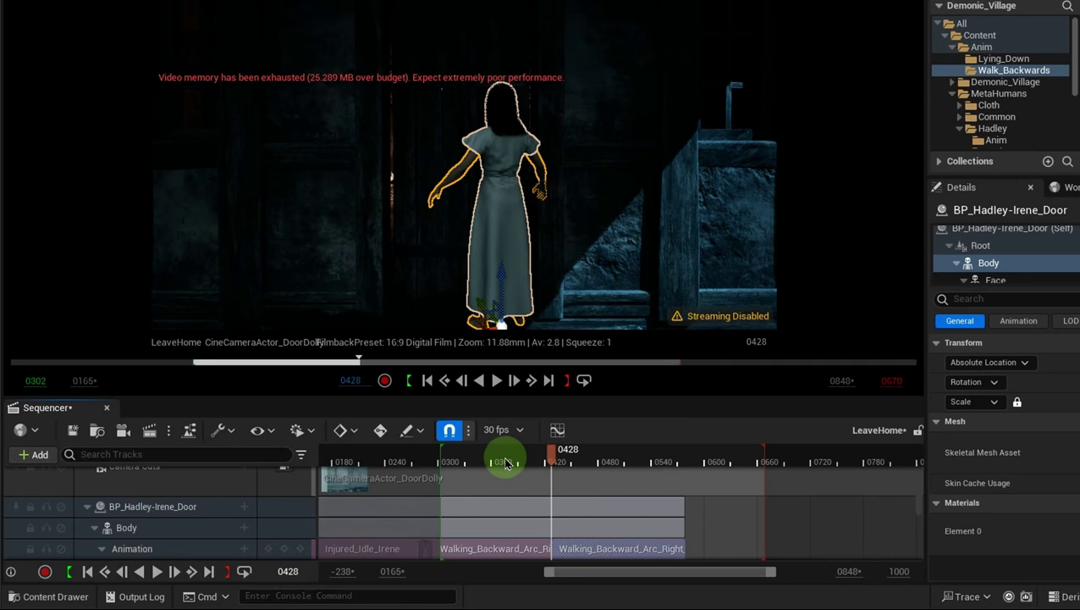
{"action": "left_click", "coordinate": [455, 462]}
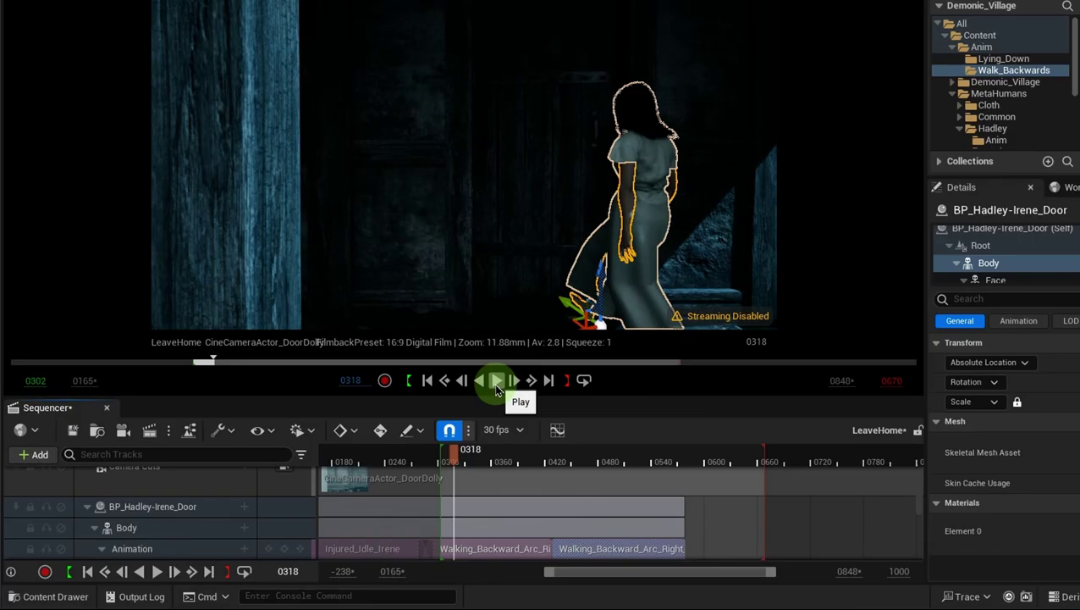
{"action": "left_click", "coordinate": [497, 383]}
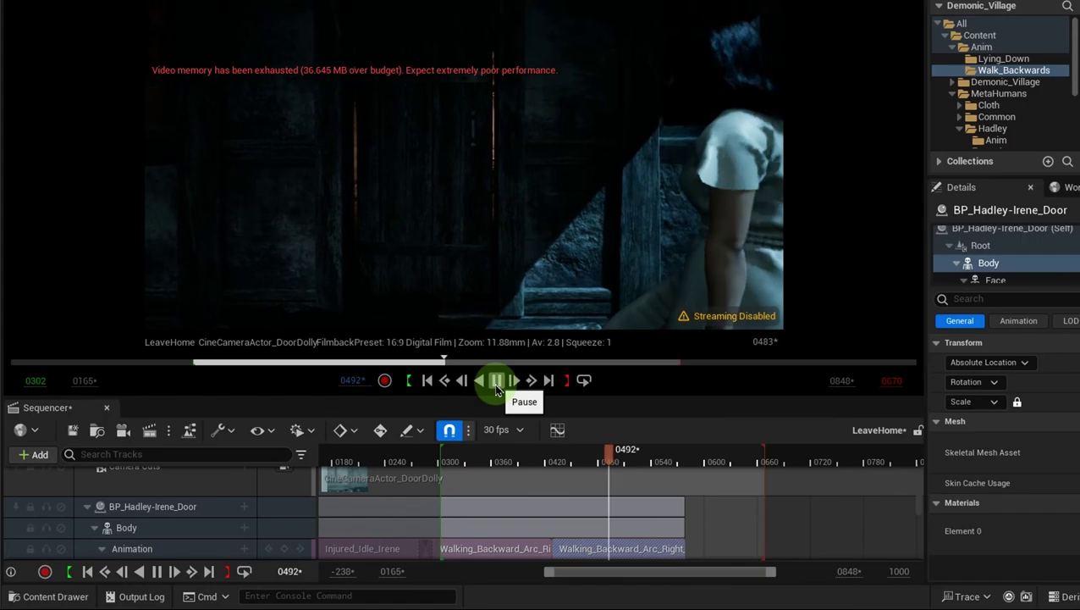
{"action": "left_click", "coordinate": [487, 463]}
{"action": "left_click_drag", "start_coordinate": [489, 458], "coordinate": [537, 465]}
{"action": "left_click_drag", "start_coordinate": [542, 465], "coordinate": [673, 467]}
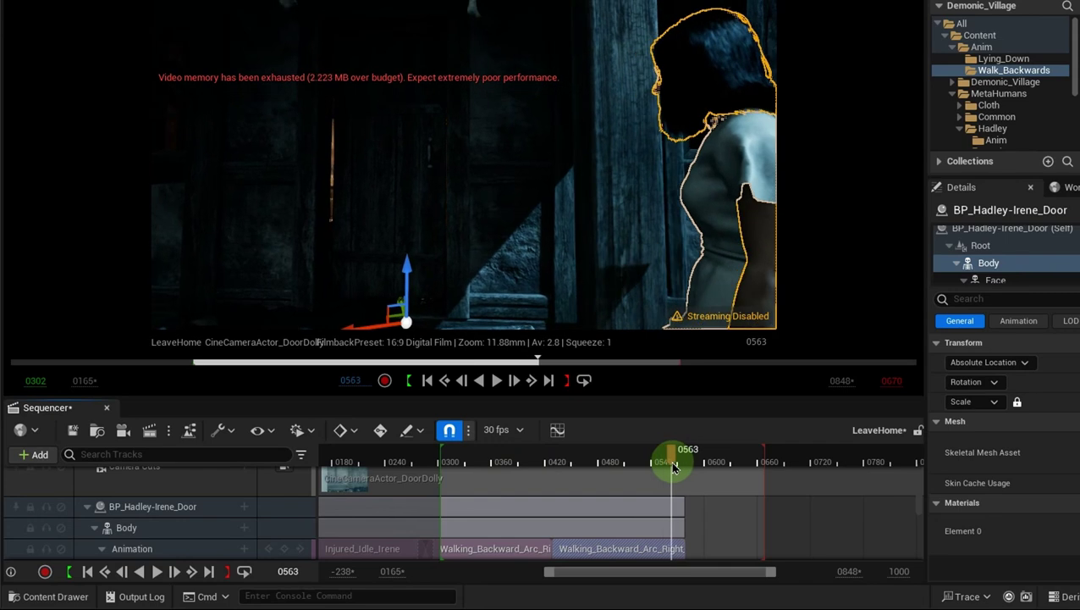
{"action": "left_click_drag", "start_coordinate": [695, 549], "coordinate": [706, 554]}
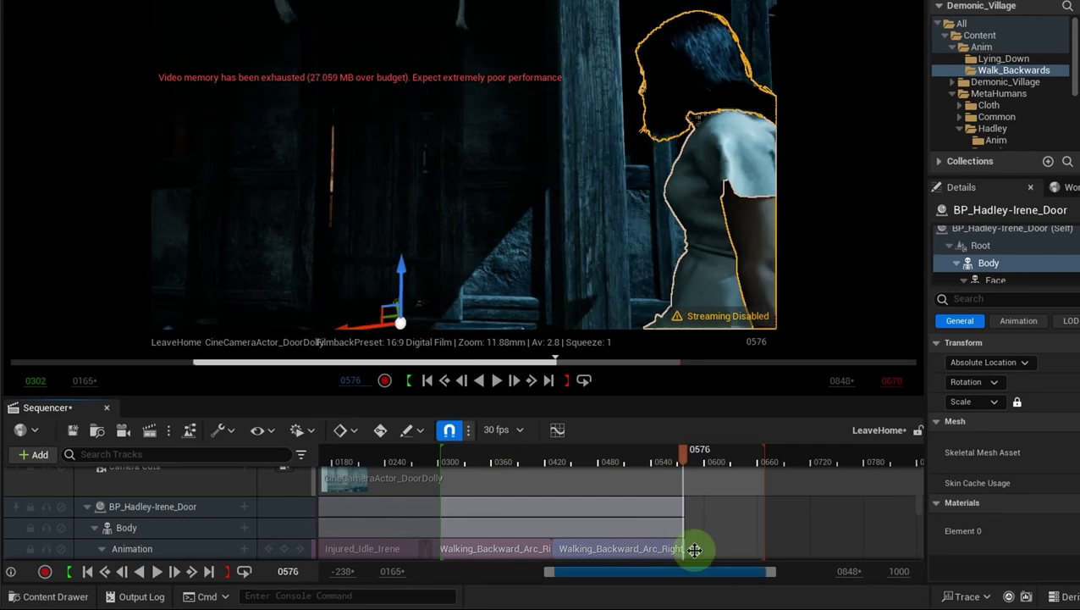